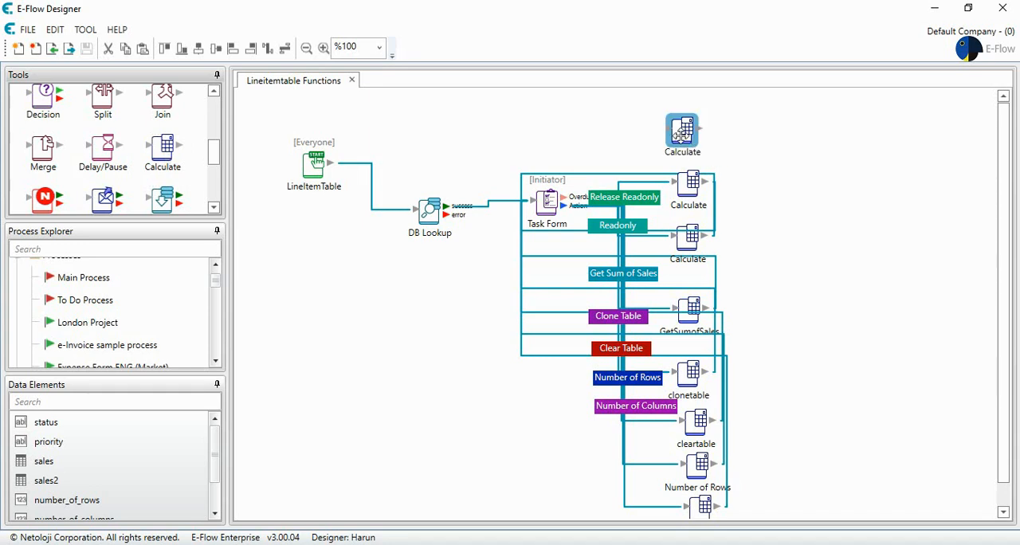
Set the calculated data element of the unconnected Calculate step at the top of the flow to sales2
double_click(681, 134)
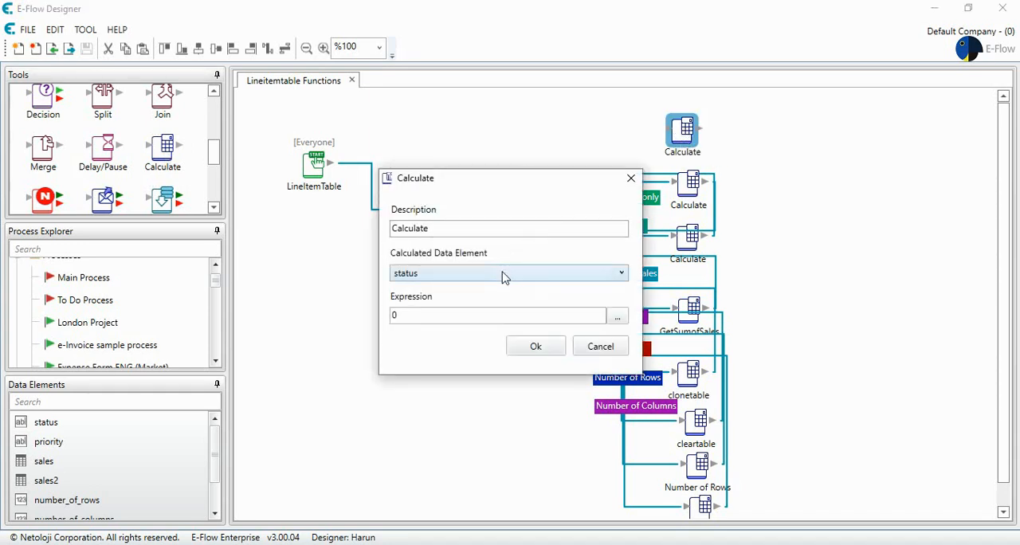
click(501, 274)
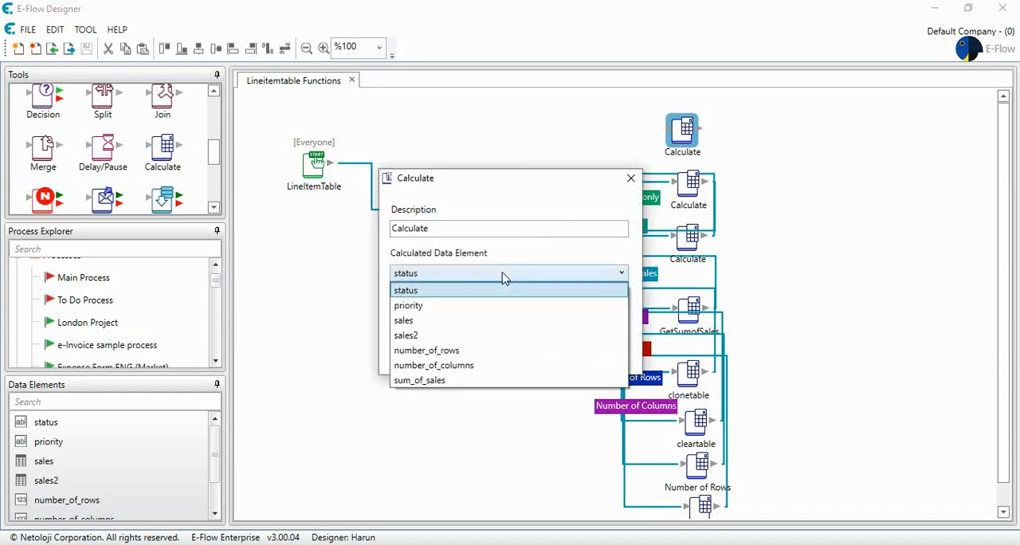
click(458, 335)
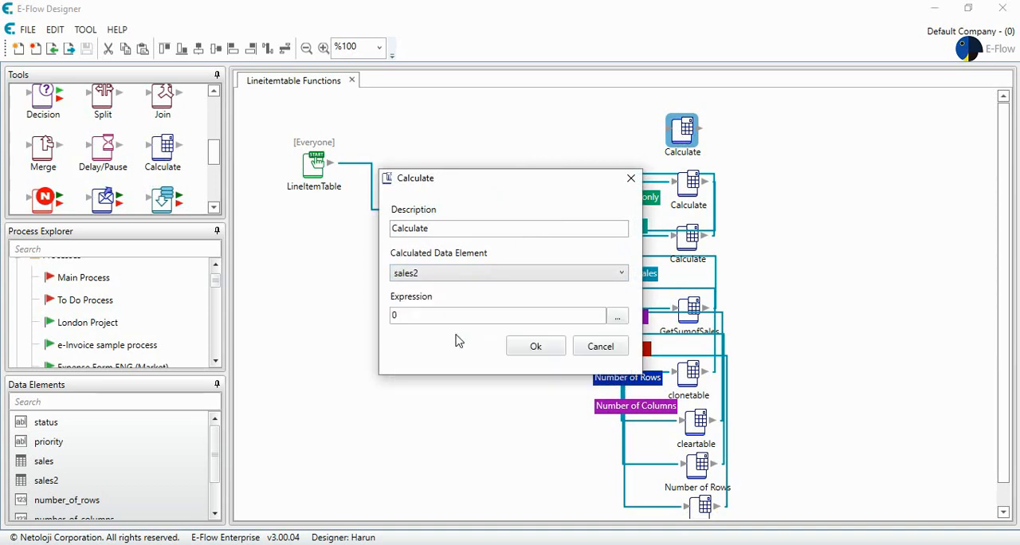
Insert the HideTableColumn function into the Calculate step's formula, with the sales2 data element as its table argument
click(616, 317)
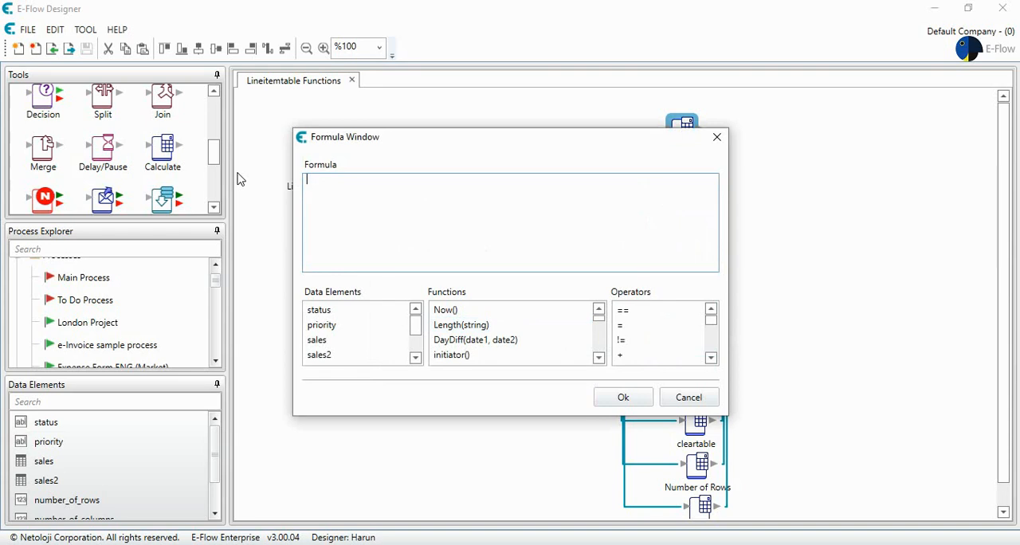
click(524, 326)
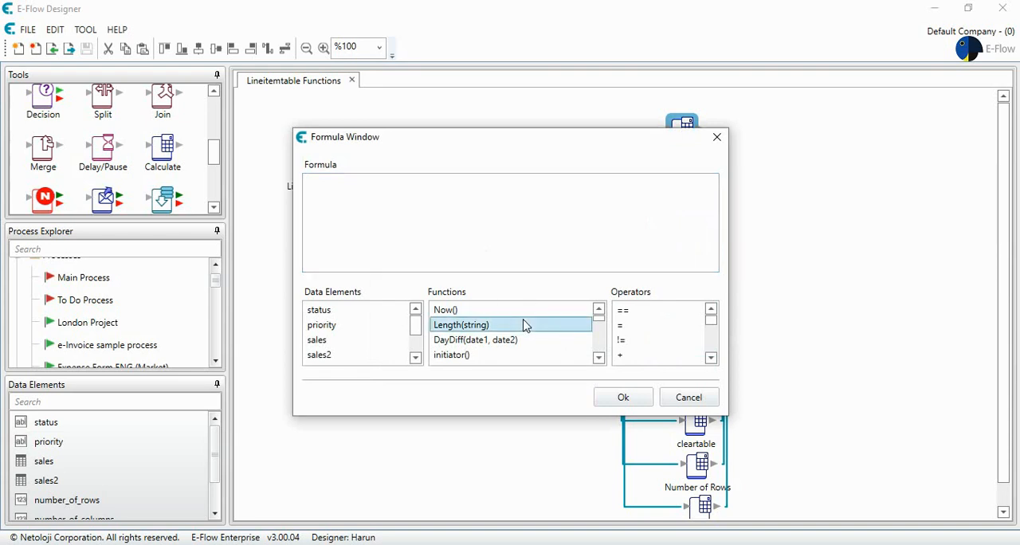
key(h)
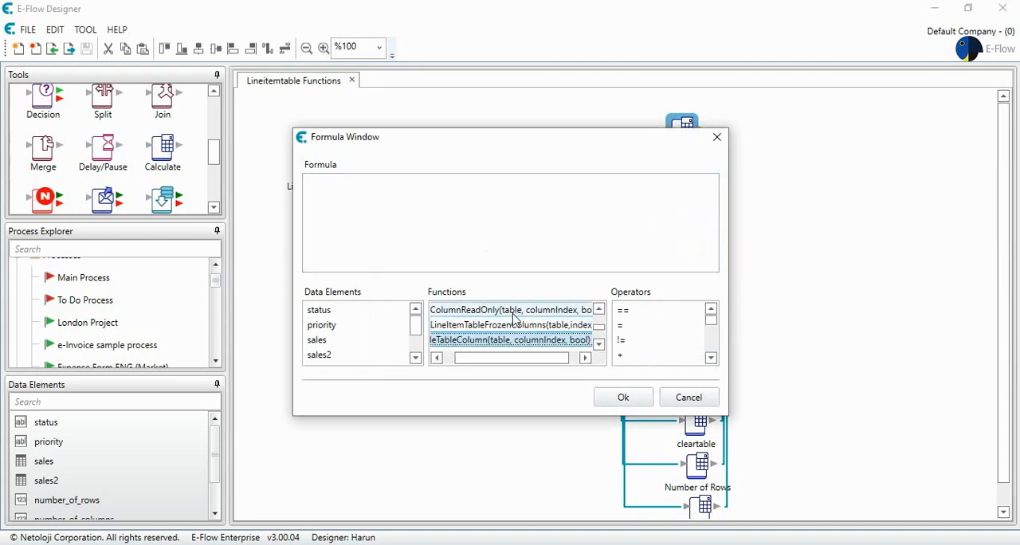
double_click(520, 342)
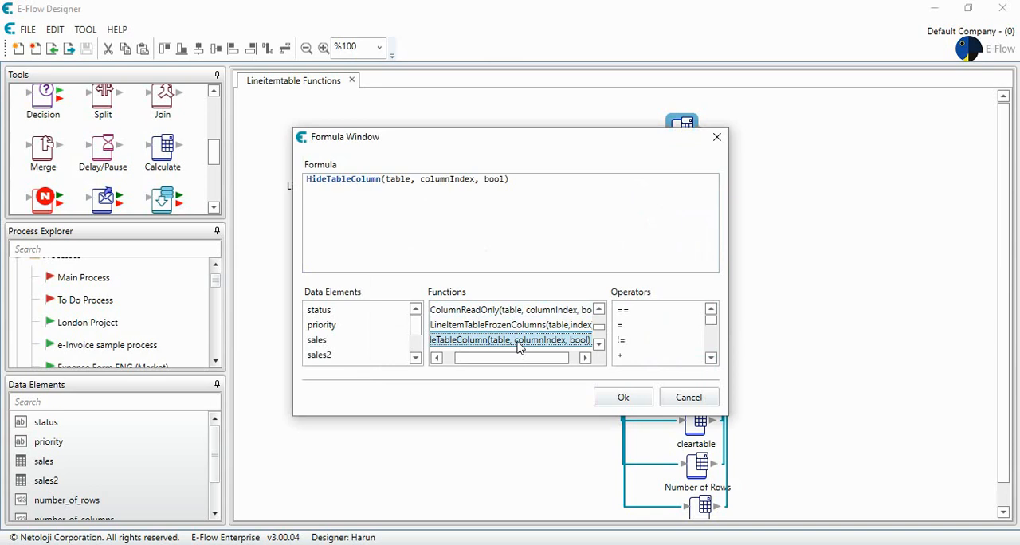
double_click(400, 179)
key(BackSpace)
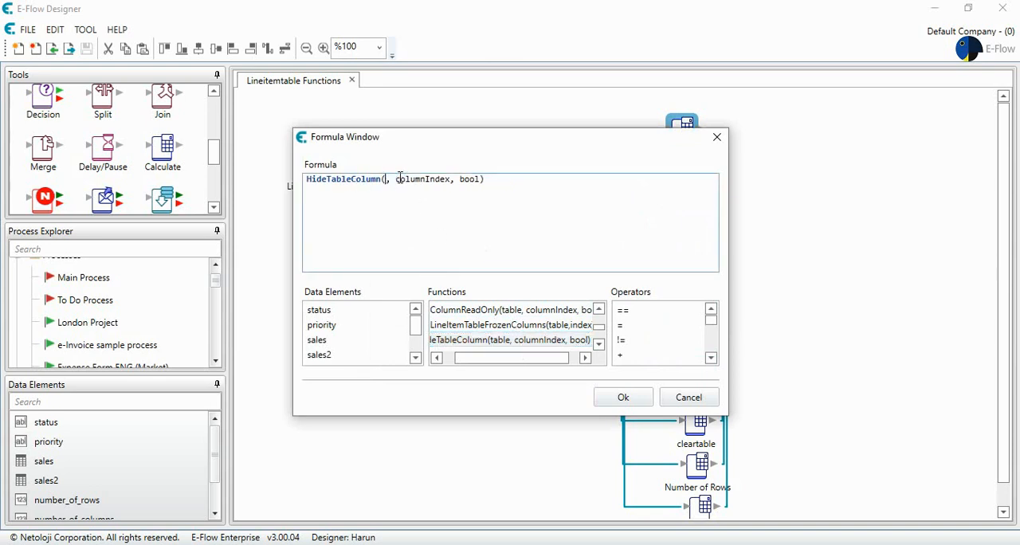
double_click(332, 355)
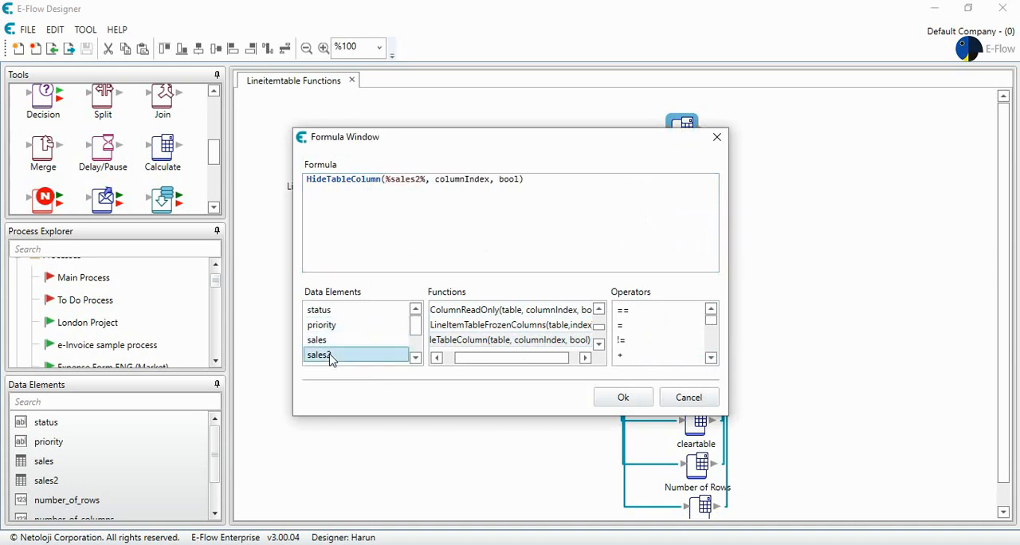
Enter [1,2,3] as the column index argument of HideTableColumn
double_click(455, 179)
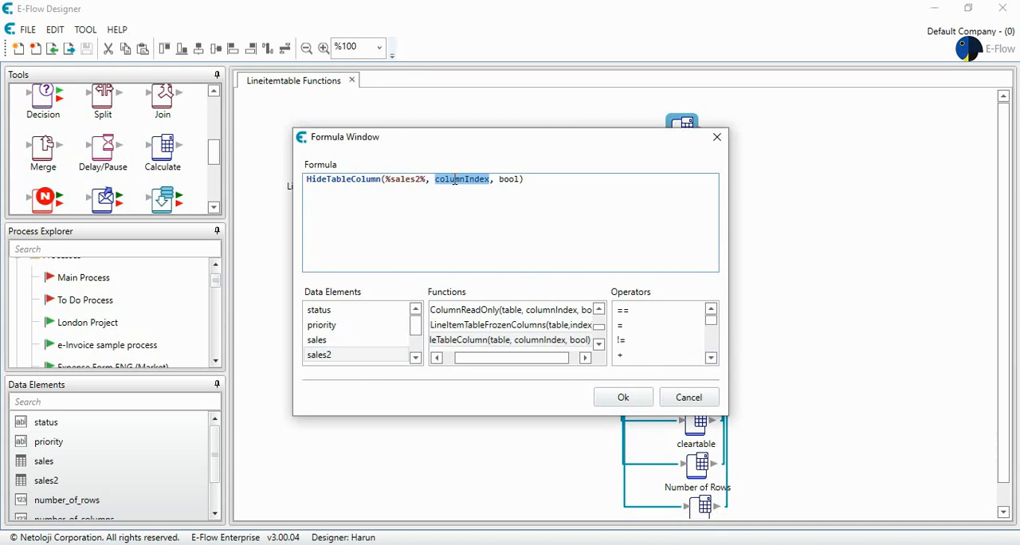
text([1,2,3)
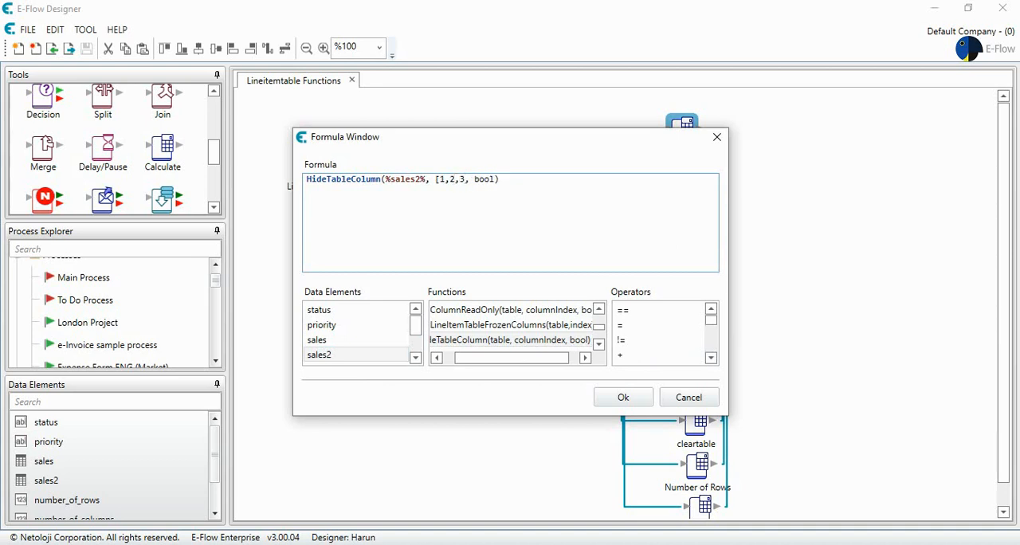
text(])
Complete the expression as HideTableColumn(%sales2%, 5, true) and accept the formula and the Calculate settings
drag(484, 179, 496, 179)
text(true)
key(BackSpace)
key(BackSpace)
key(BackSpace)
key(BackSpace)
key(BackSpace)
key(BackSpace)
key(BackSpace)
text(5)
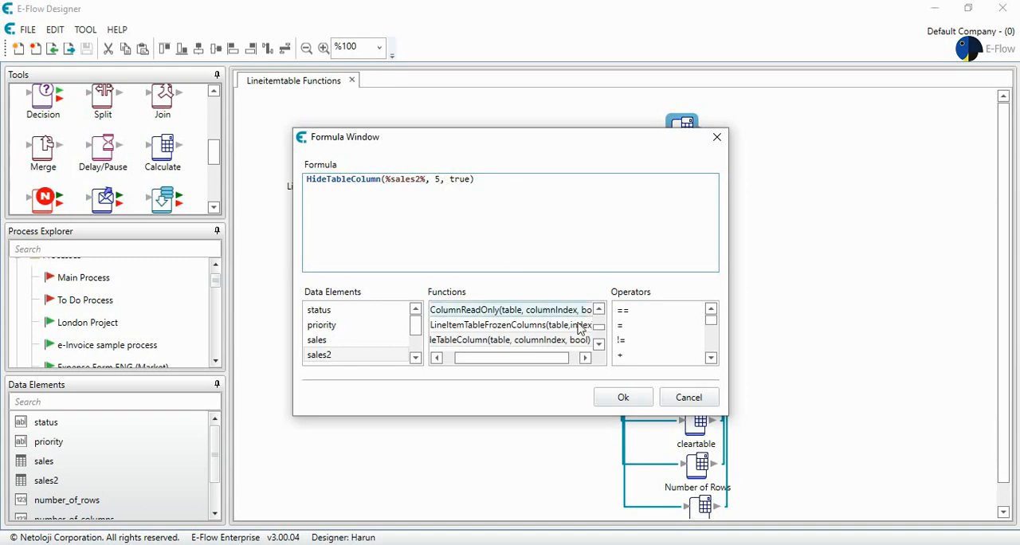
click(630, 397)
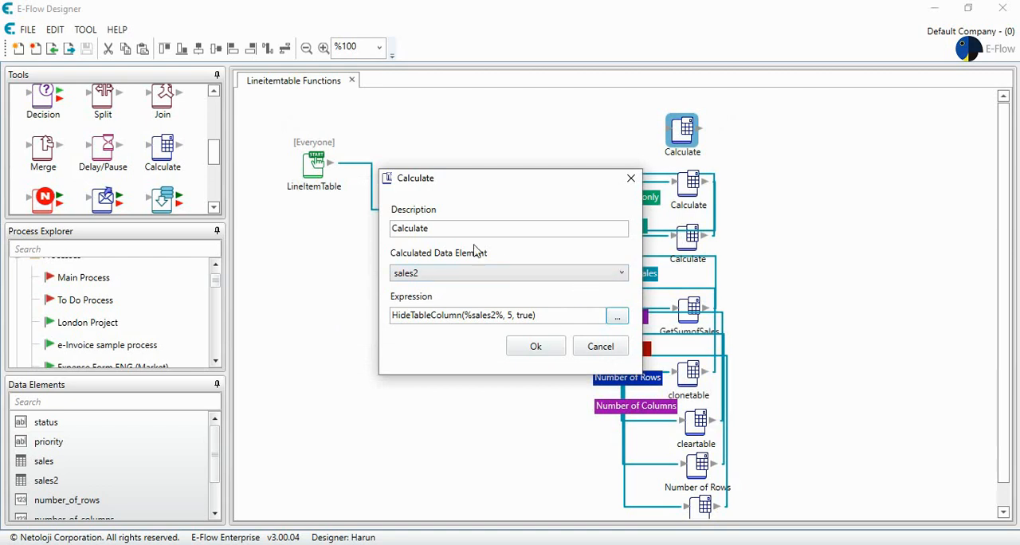
click(532, 348)
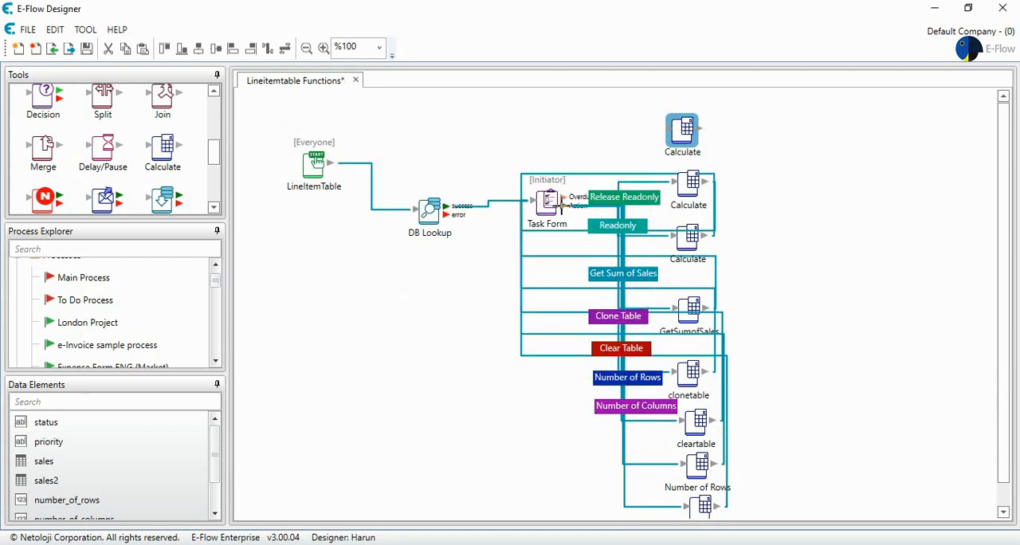
Route the Task Form's action to the top Calculate step through a green HideColumn button, and connect Calculate back to the Task Form
drag(557, 206, 681, 137)
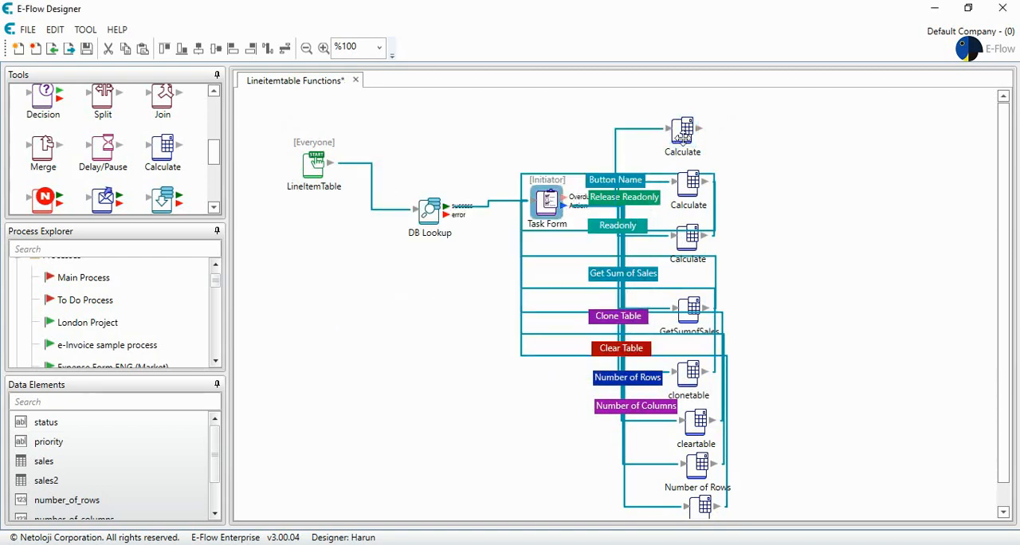
double_click(633, 180)
key(ctrl+a)
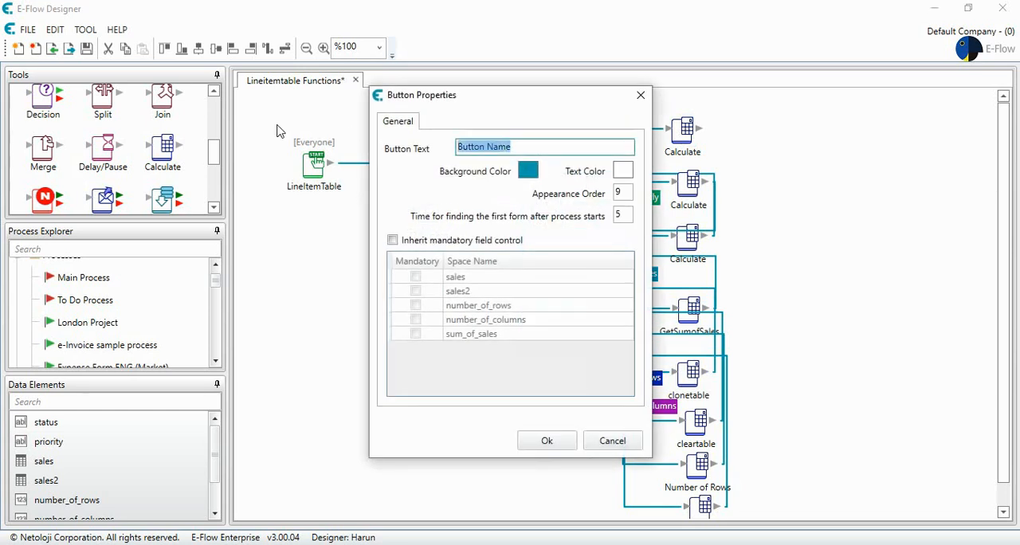
text(HideCo)
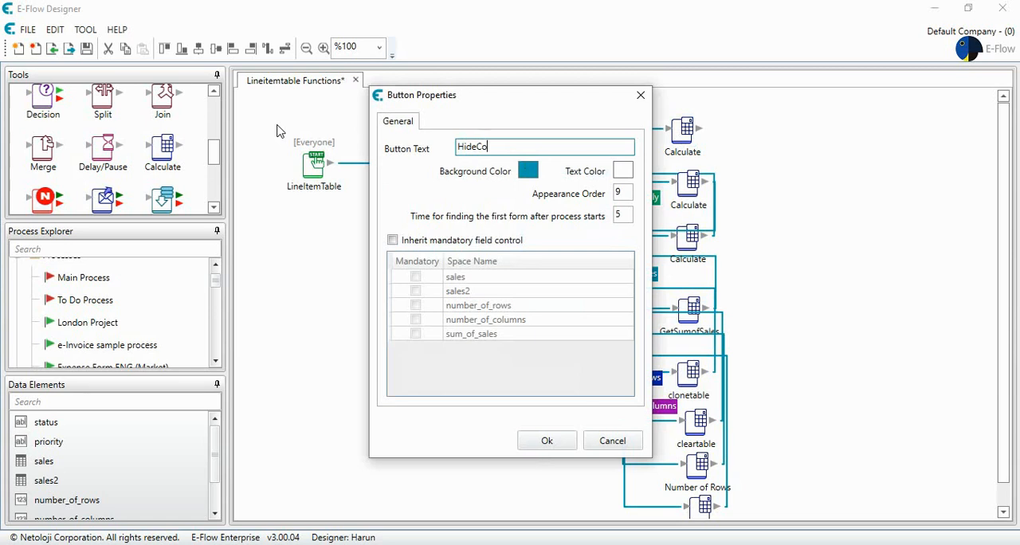
text(lumn)
click(527, 170)
drag(590, 231, 590, 219)
click(519, 373)
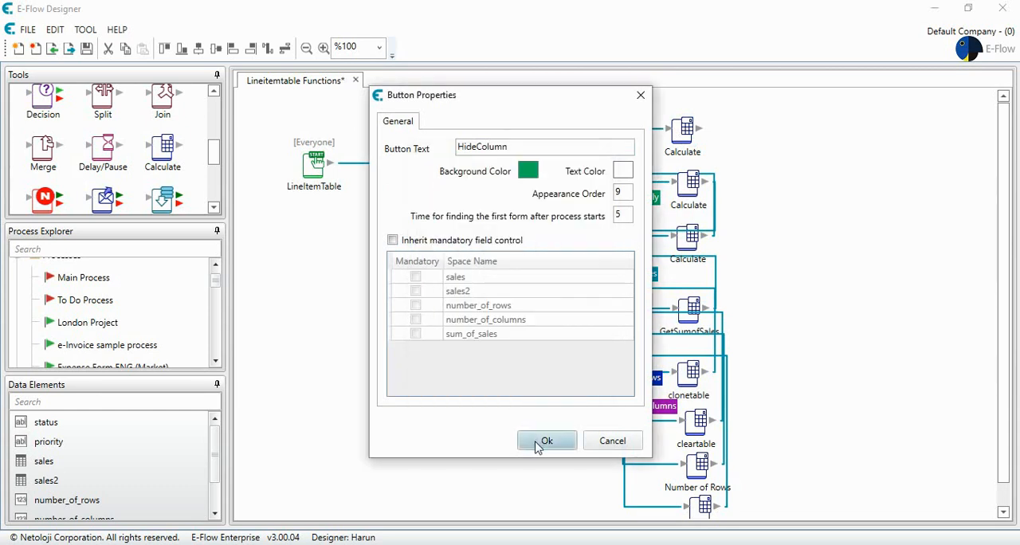
click(536, 441)
drag(681, 128, 547, 203)
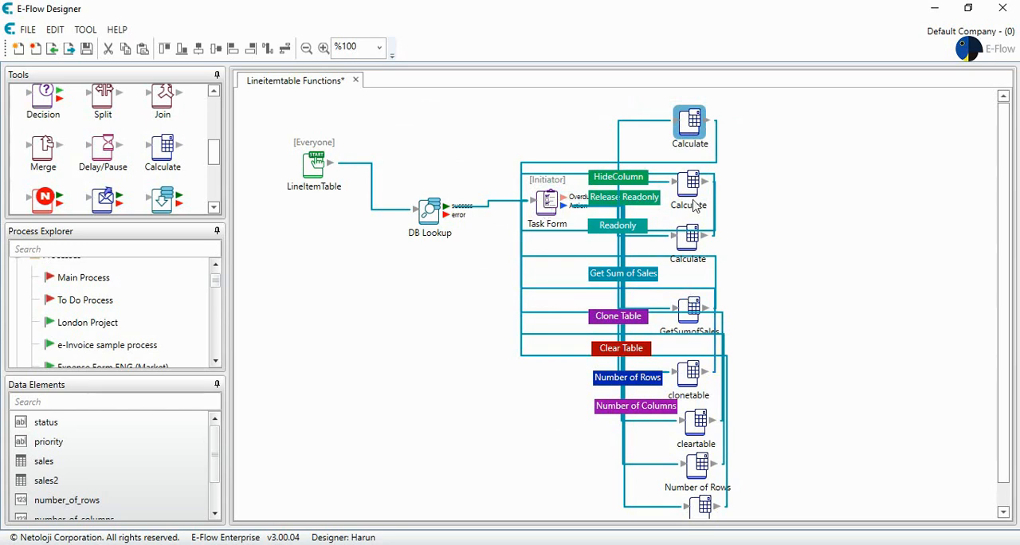
Move the column of Calculate steps down to free space above them on the canvas
drag(540, 142, 811, 539)
drag(685, 236, 698, 315)
drag(689, 127, 705, 194)
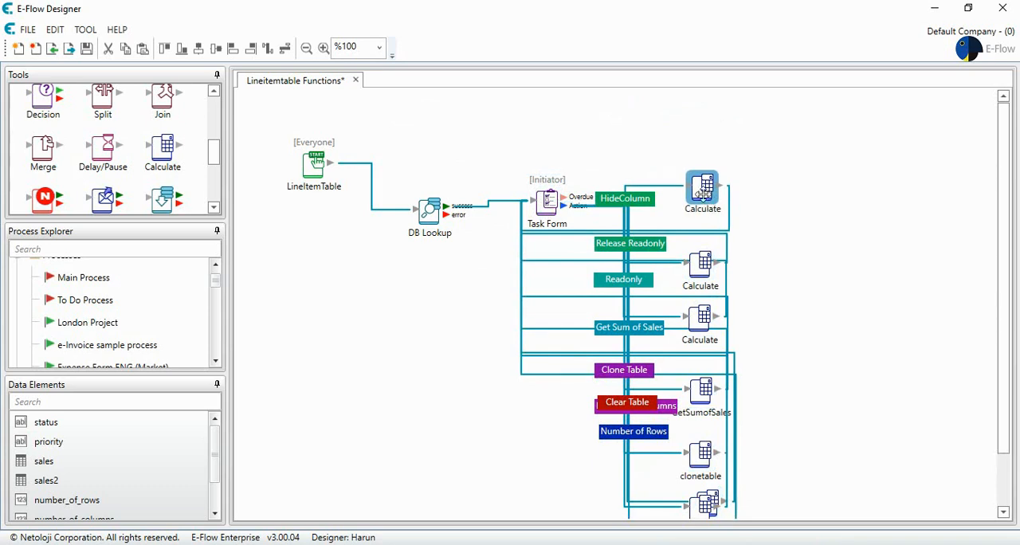
Place a copy of the HideColumn Calculate step above the original and connect the Task Form's action to it
drag(705, 190, 702, 137)
drag(570, 195, 698, 159)
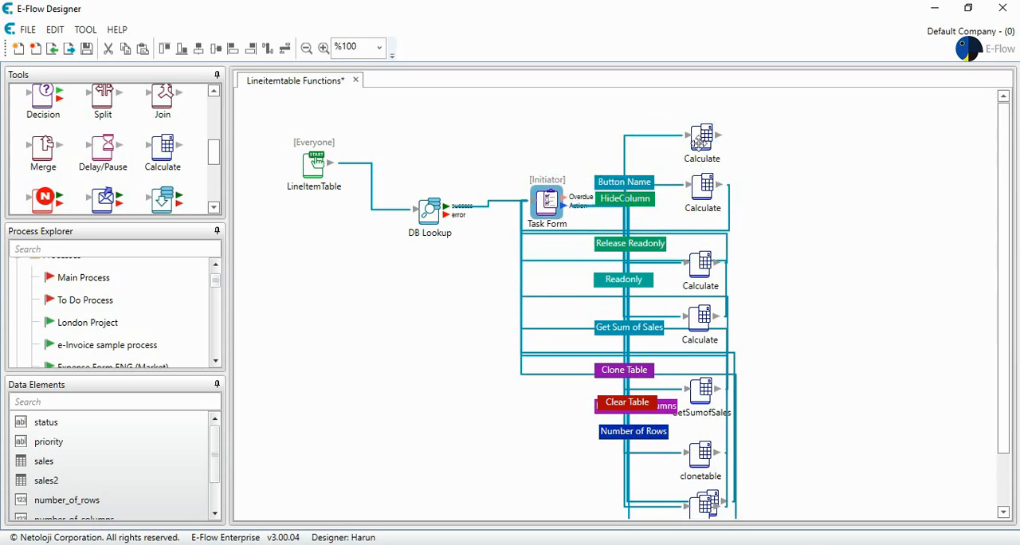
Set the expression of the copied Calculate step to HideTableColumn(%sales2%, 5, false)
double_click(701, 140)
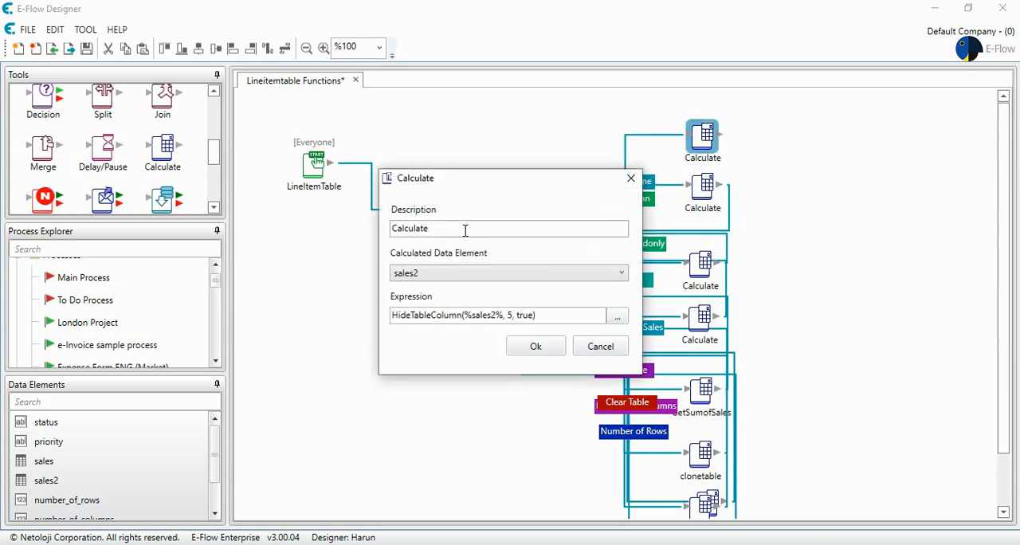
click(465, 230)
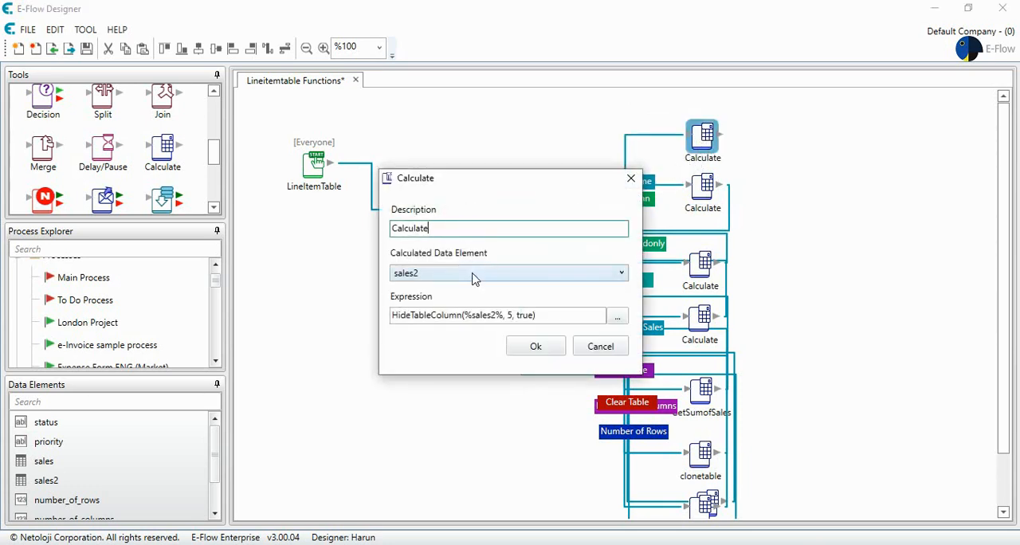
double_click(525, 315)
text(false)
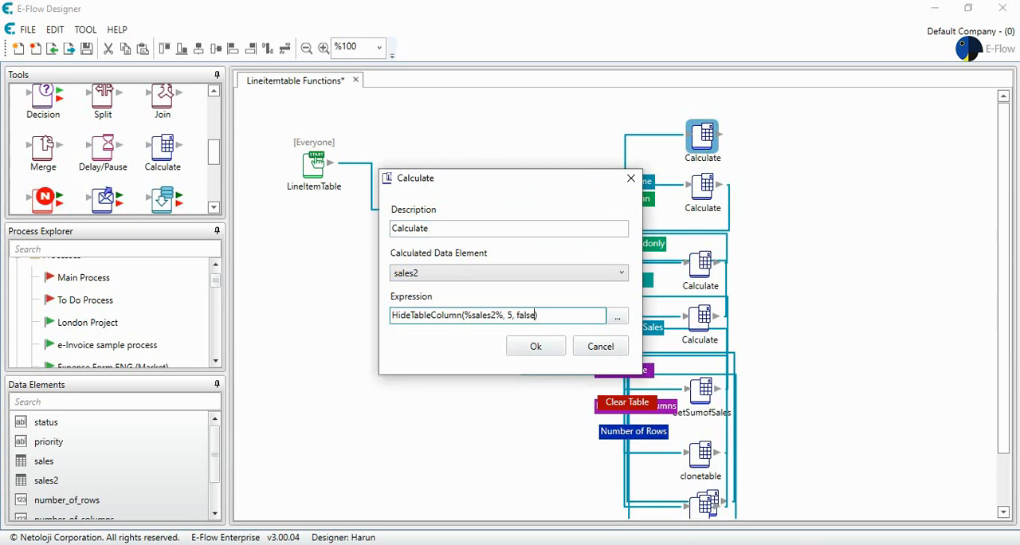
click(534, 346)
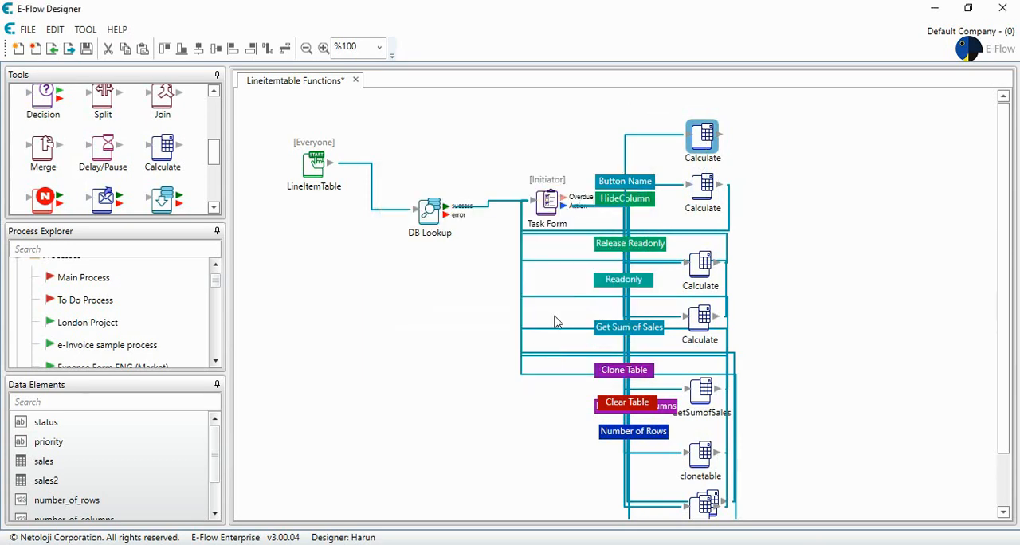
Set the text of the new button leading to the copied Calculate step to Release HideColumn
double_click(624, 182)
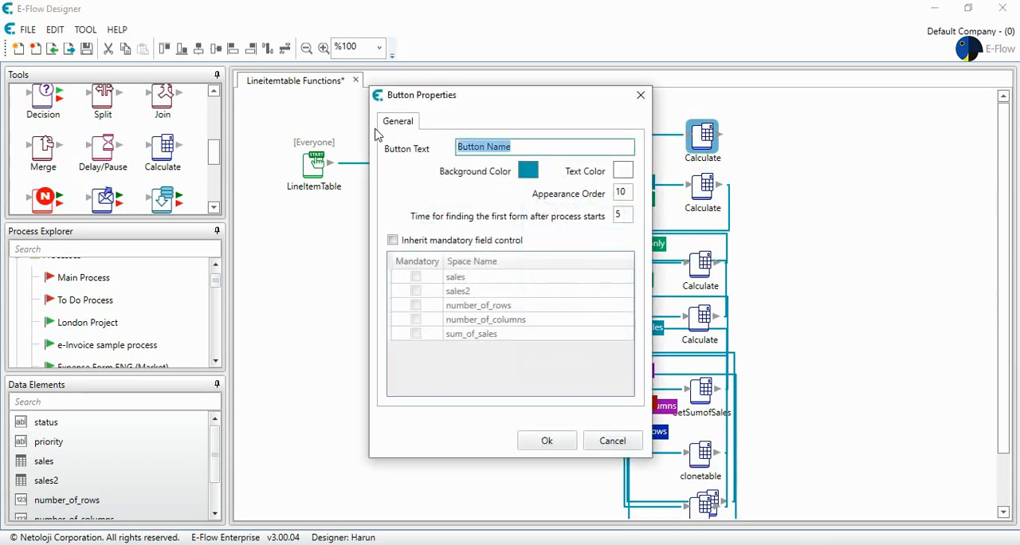
text(Release HideColumn)
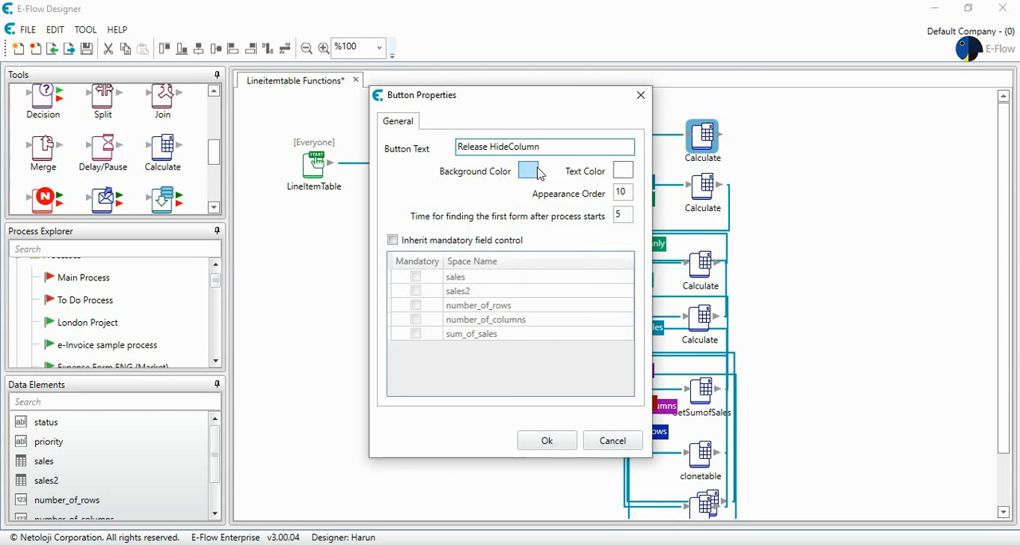
Give the Release HideColumn button the background color #63AE03 and connect its Calculate step back to the Task Form
click(529, 170)
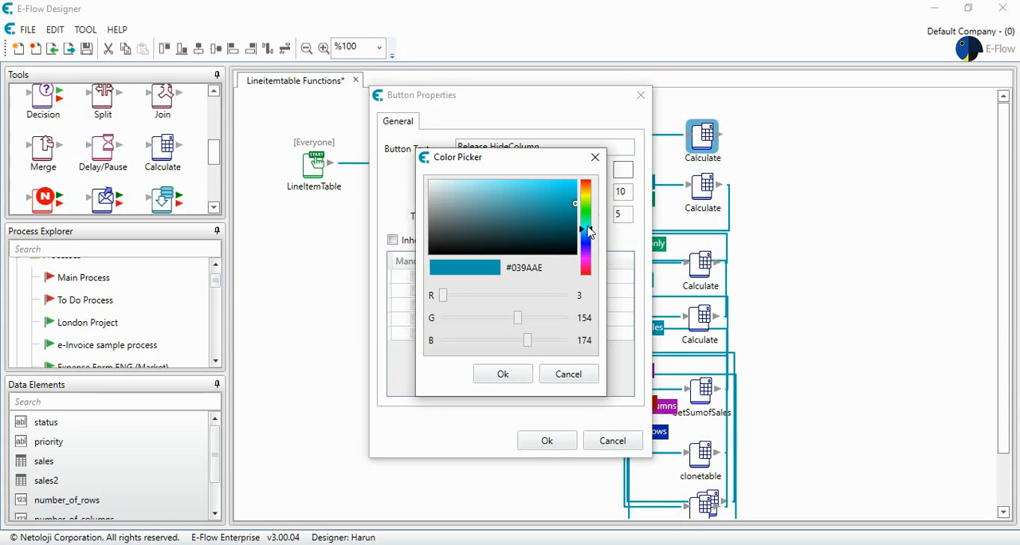
click(588, 231)
click(587, 233)
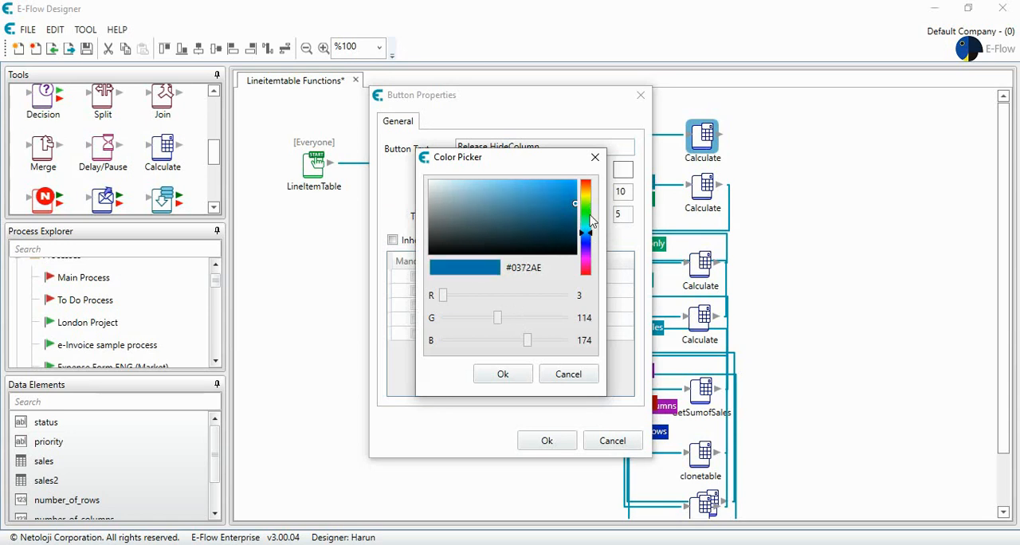
drag(592, 241, 588, 204)
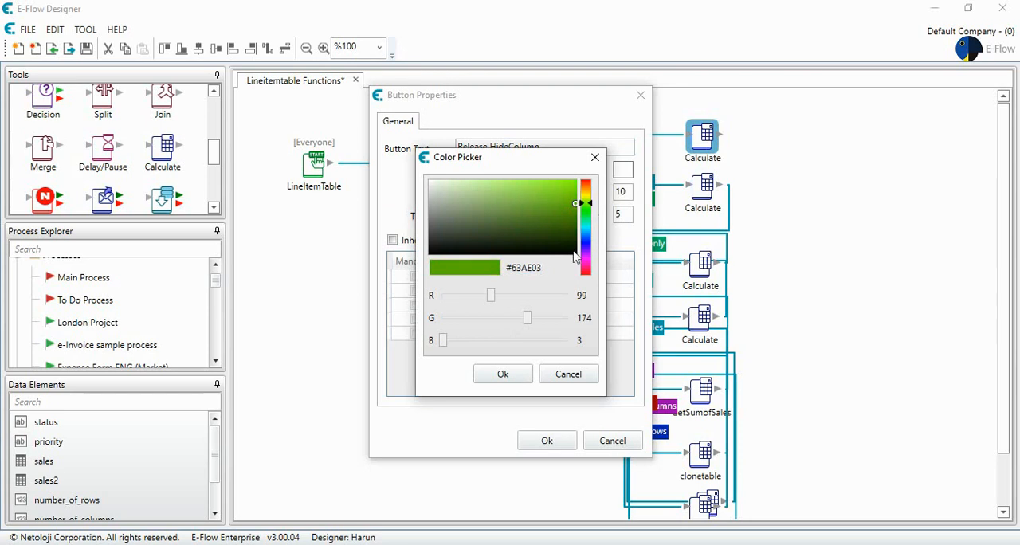
click(502, 372)
click(546, 440)
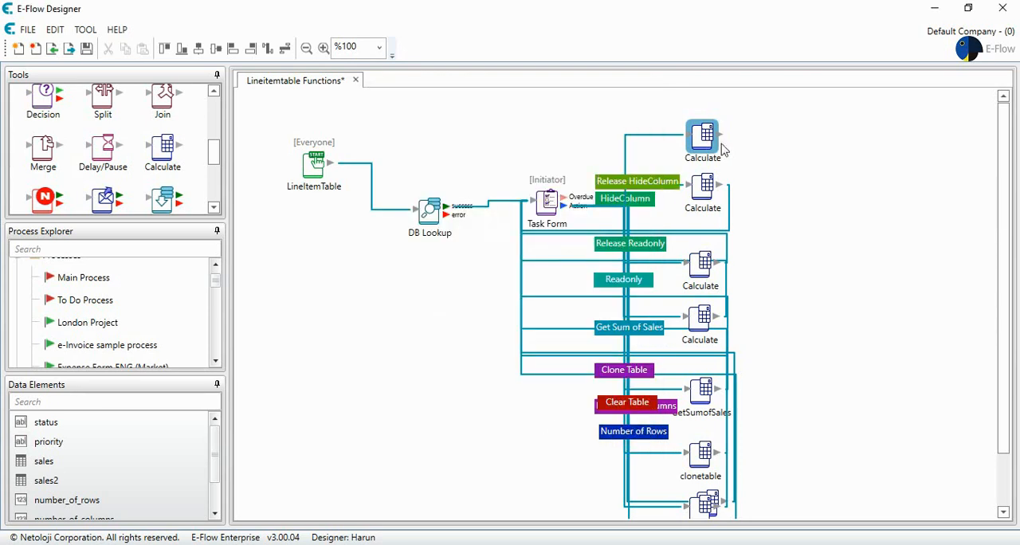
drag(719, 135, 550, 189)
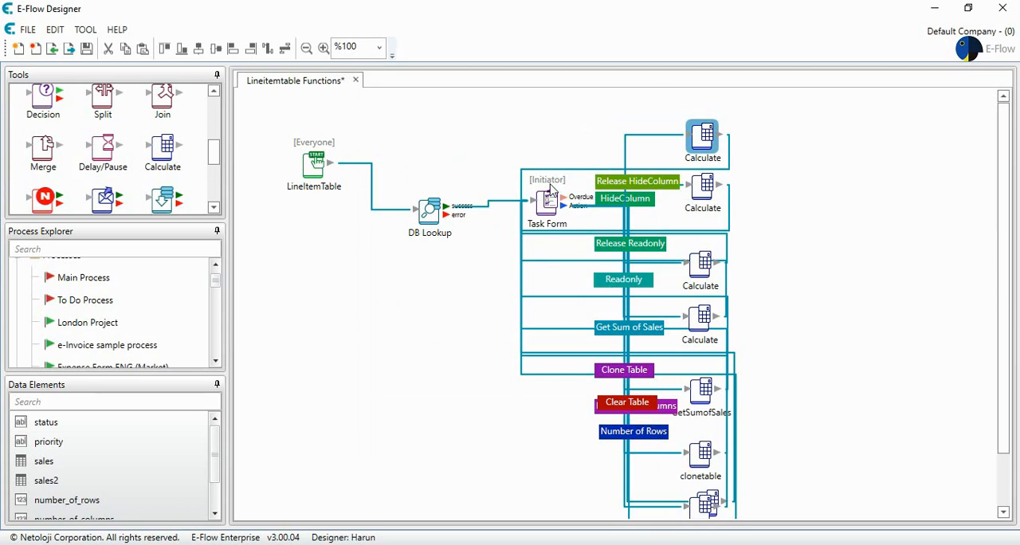
Save the flow and activate the Lineitemtable Functions process
click(87, 50)
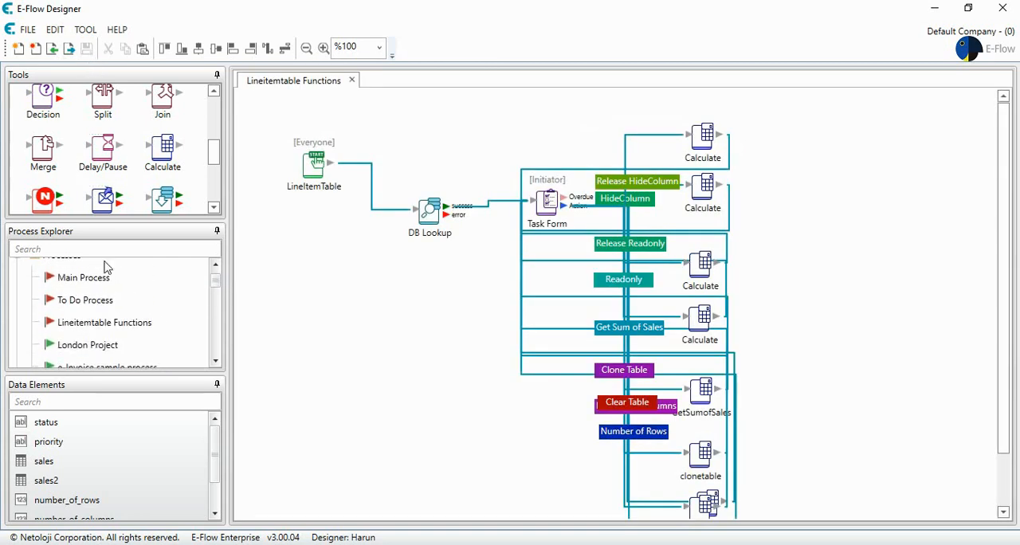
right_click(118, 329)
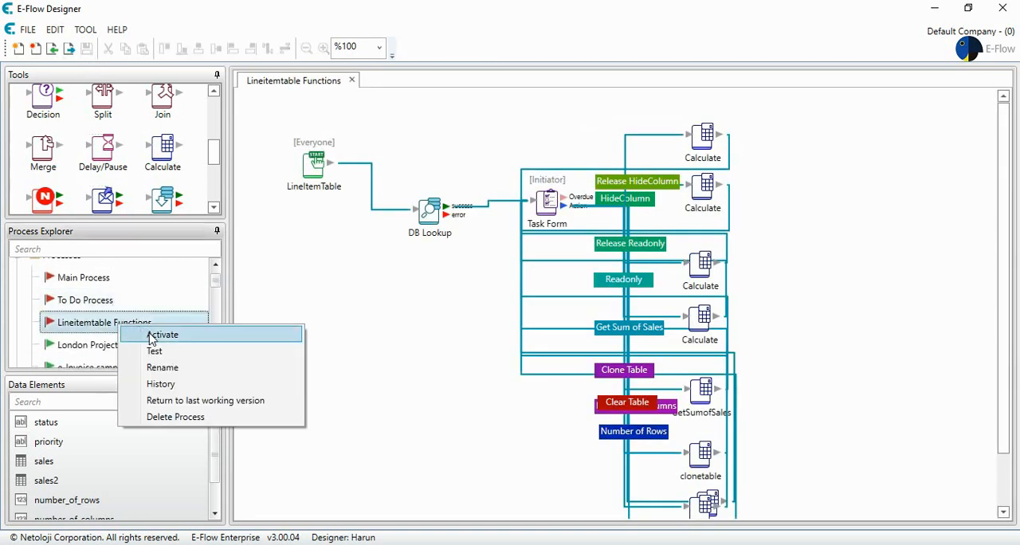
click(153, 335)
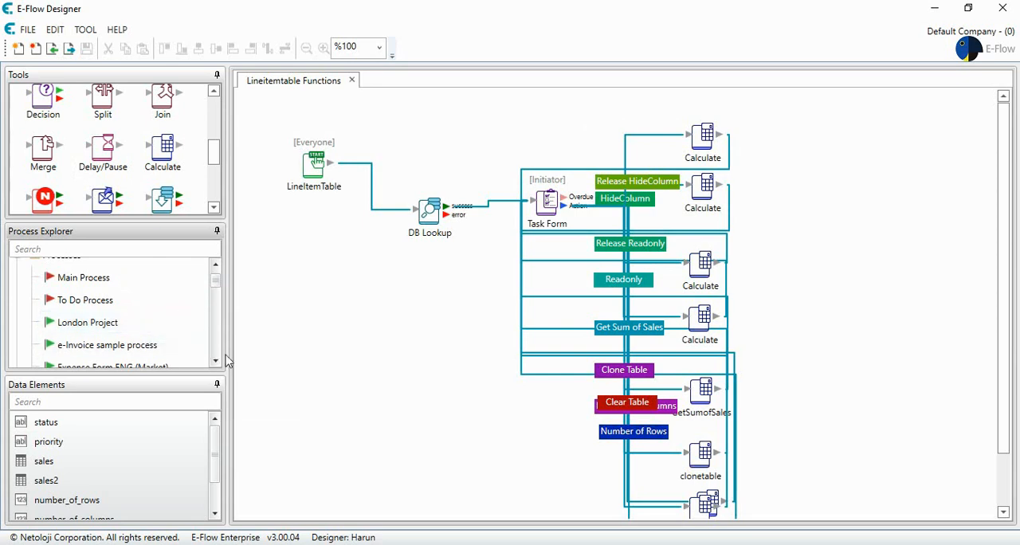
Switch to the E-Flow web portal in Chrome and start a new LineItemTable process to open its Task Form
click(376, 544)
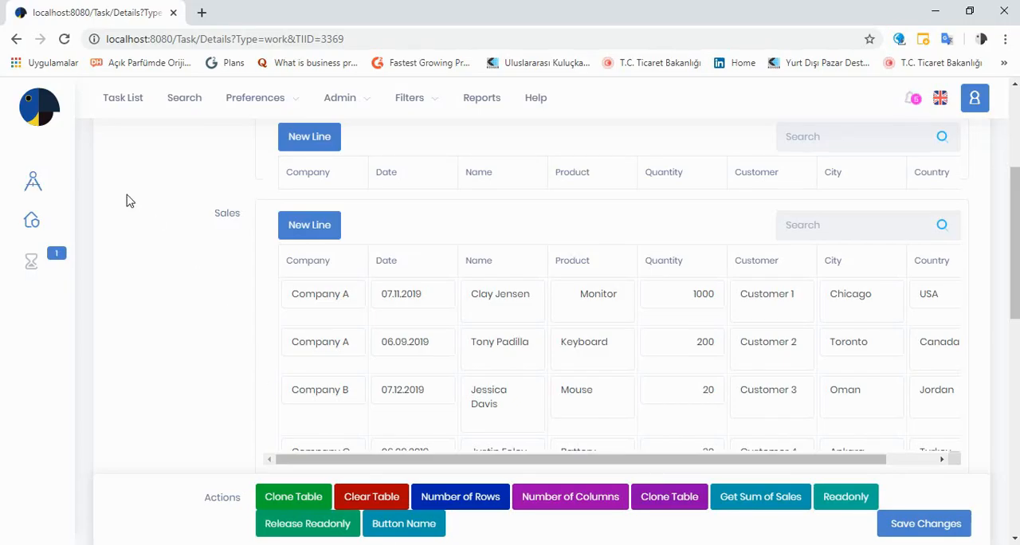
click(36, 224)
scroll(239, 287, down, 5)
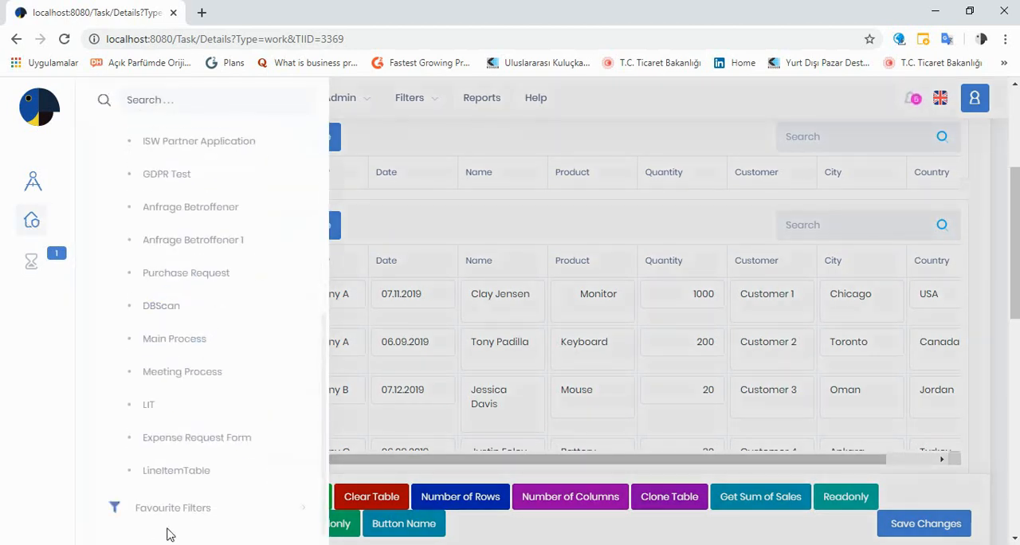
click(191, 471)
click(649, 178)
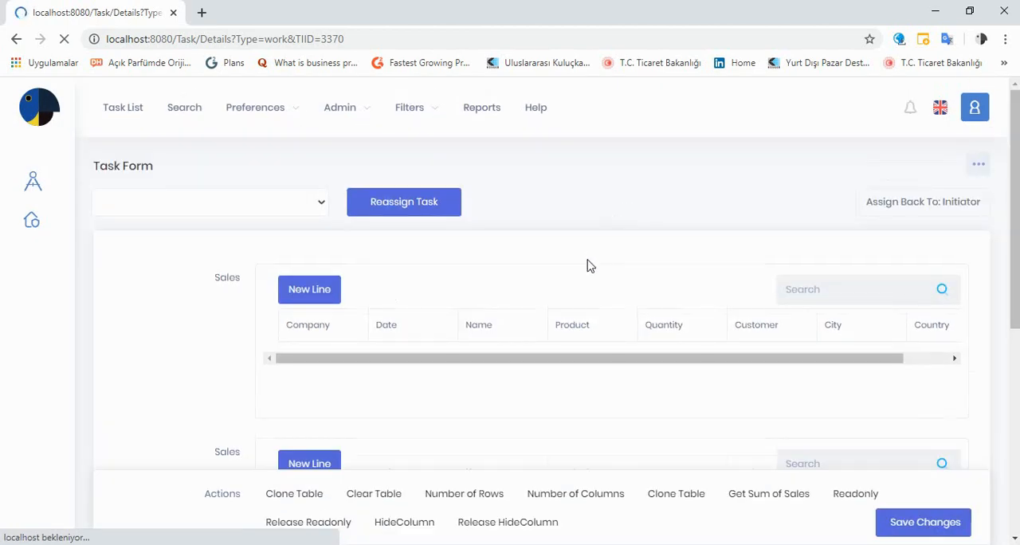
Run the HideColumn action on the Task Form and check the columns of the second Sales table
scroll(589, 287, down, 3)
scroll(589, 288, up, 2)
scroll(589, 287, down, 2)
scroll(590, 287, up, 1)
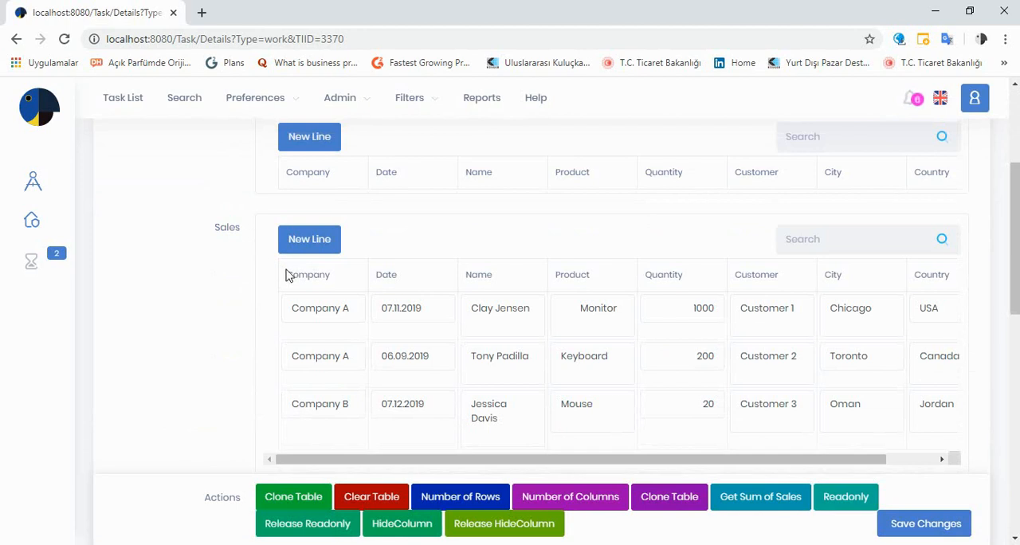
scroll(322, 279, down, 1)
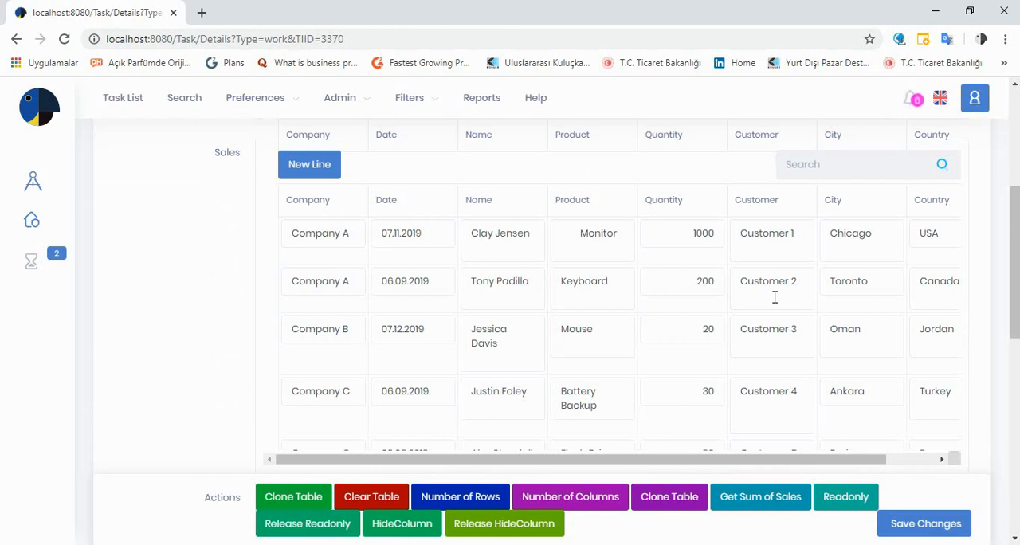
scroll(774, 297, down, 1)
click(404, 525)
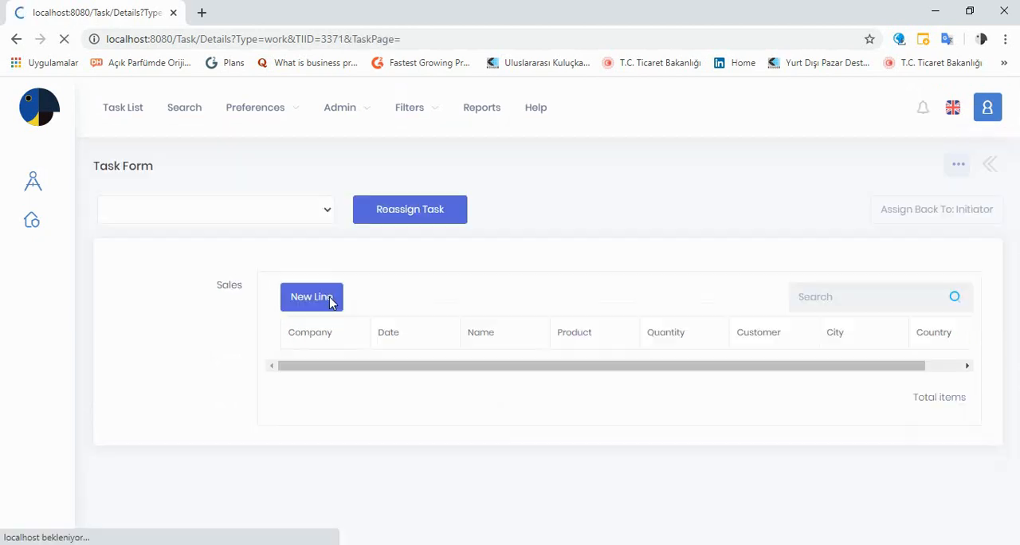
scroll(487, 309, down, 3)
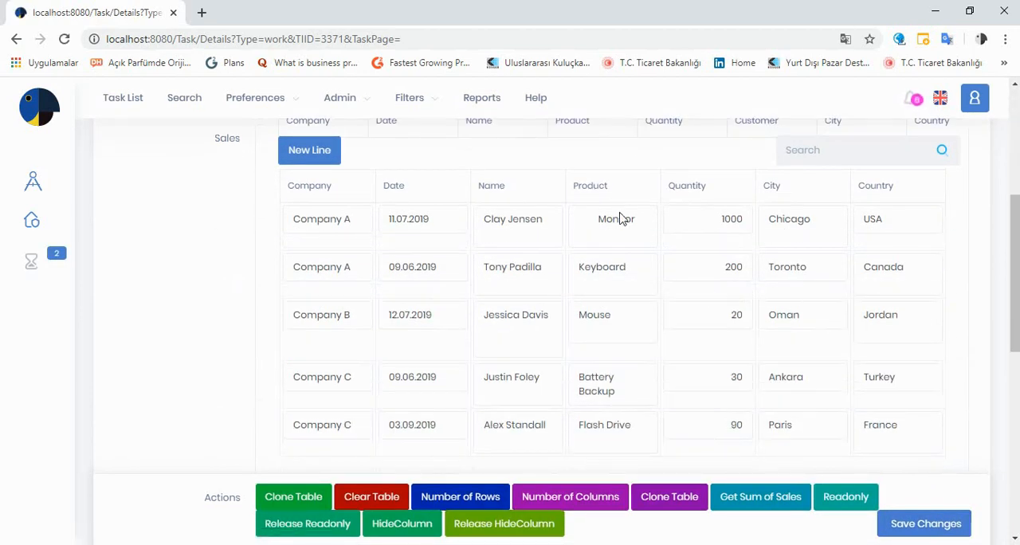
scroll(622, 219, down, 1)
scroll(619, 212, up, 1)
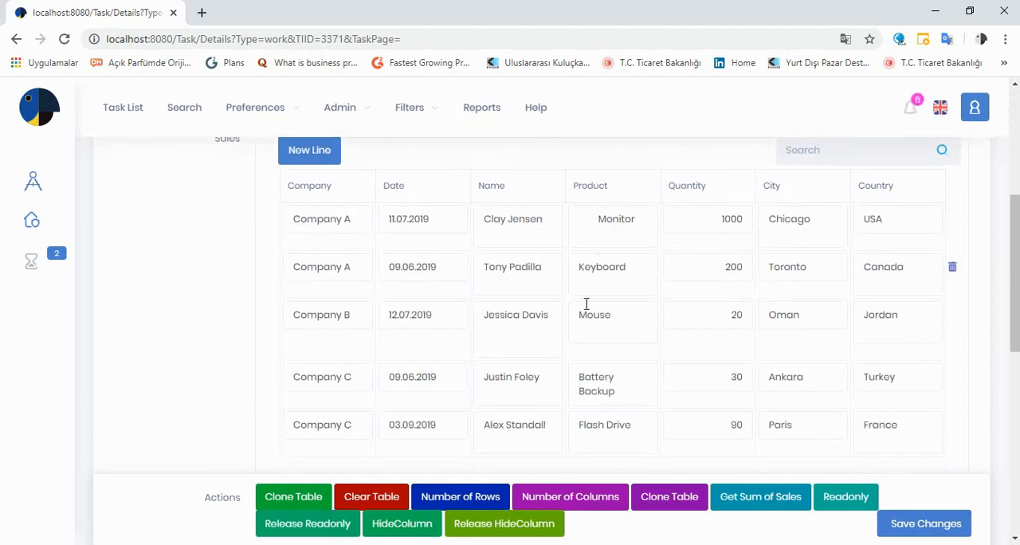
Run the Release HideColumn action and check the Customer column in the second Sales table
click(512, 531)
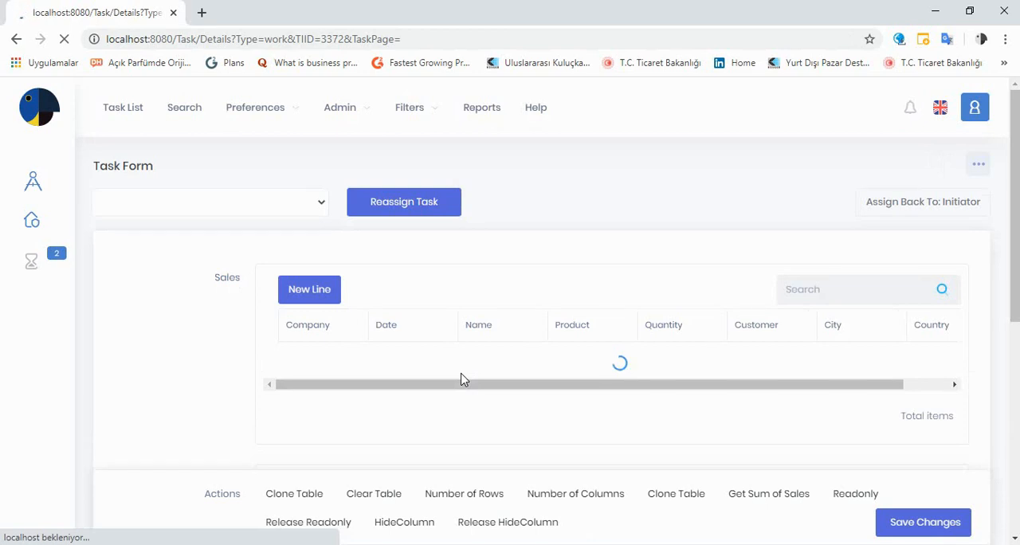
scroll(476, 374, down, 3)
scroll(476, 374, down, 1)
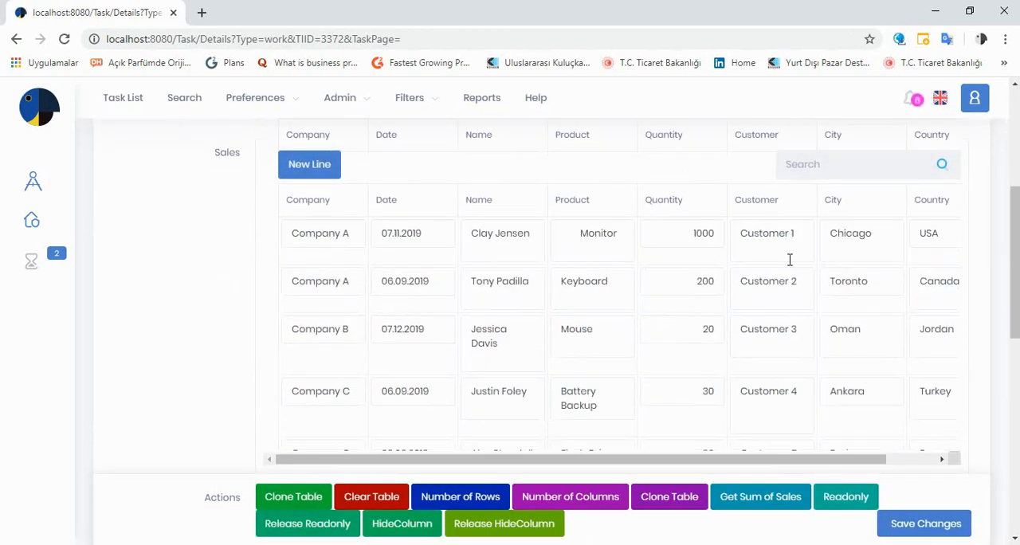
scroll(759, 288, down, 2)
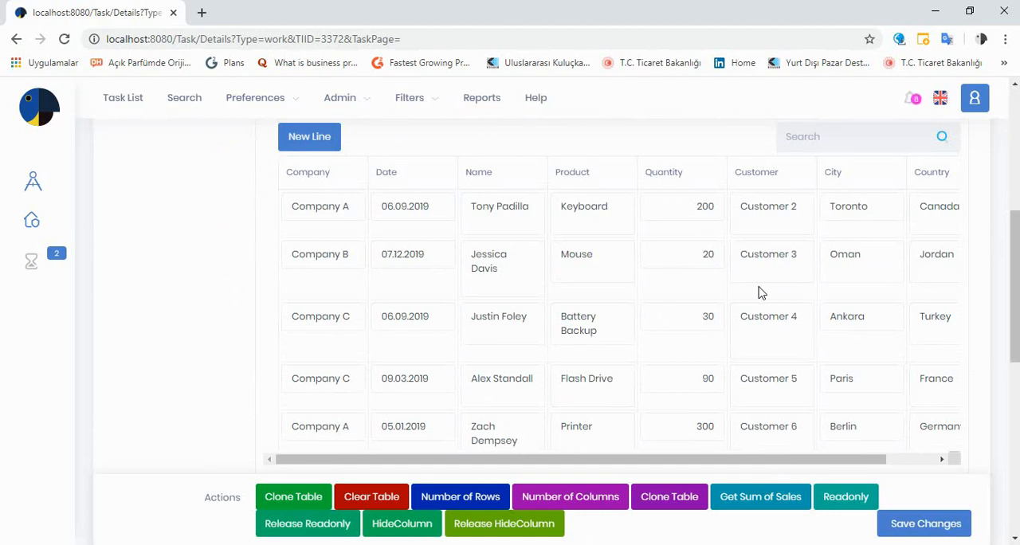
scroll(759, 293, up, 2)
scroll(759, 288, down, 1)
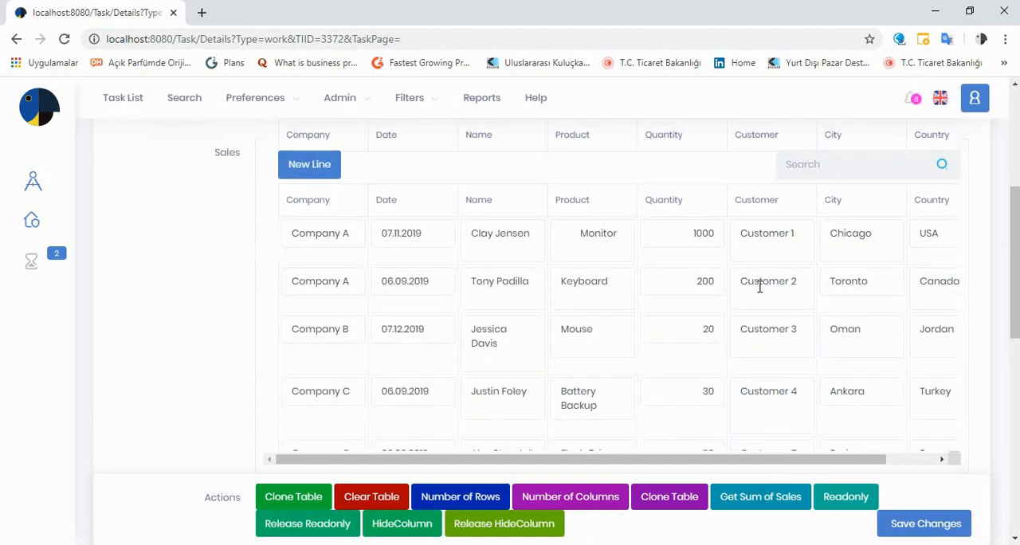